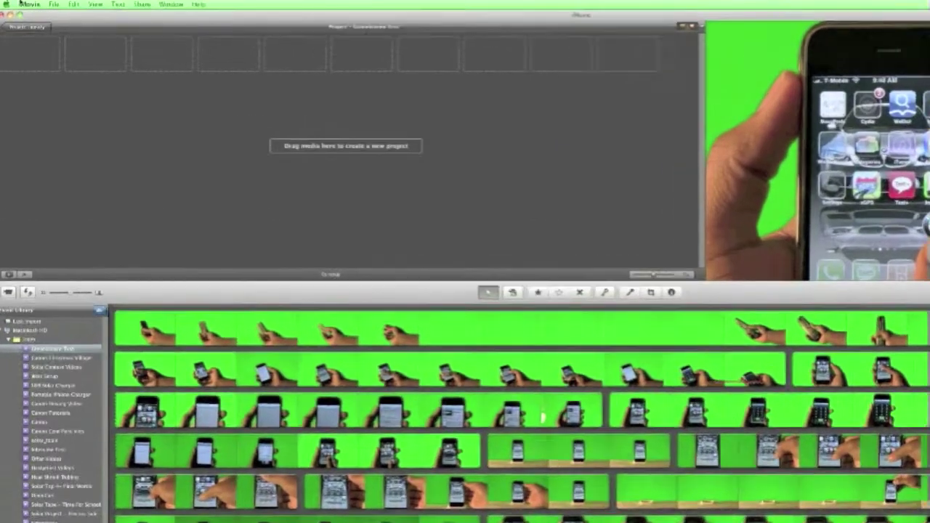
Step: In iMovie Preferences, toggle Show Advanced Tools off and back on so it stays checked
click(28, 4)
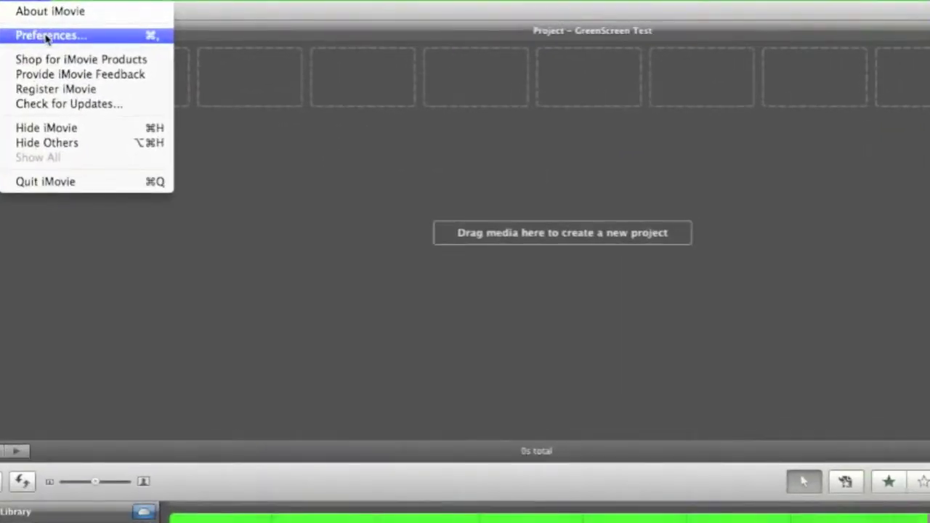
click(45, 34)
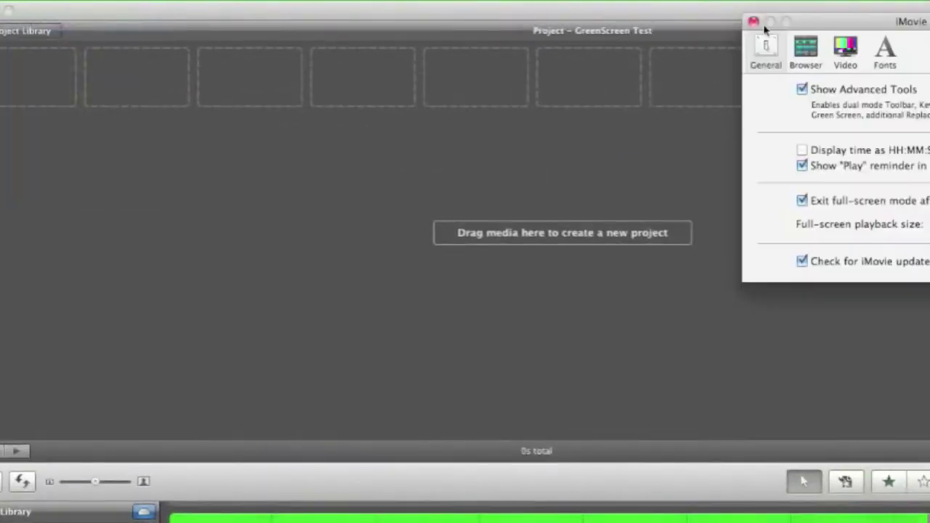
drag(814, 32, 250, 80)
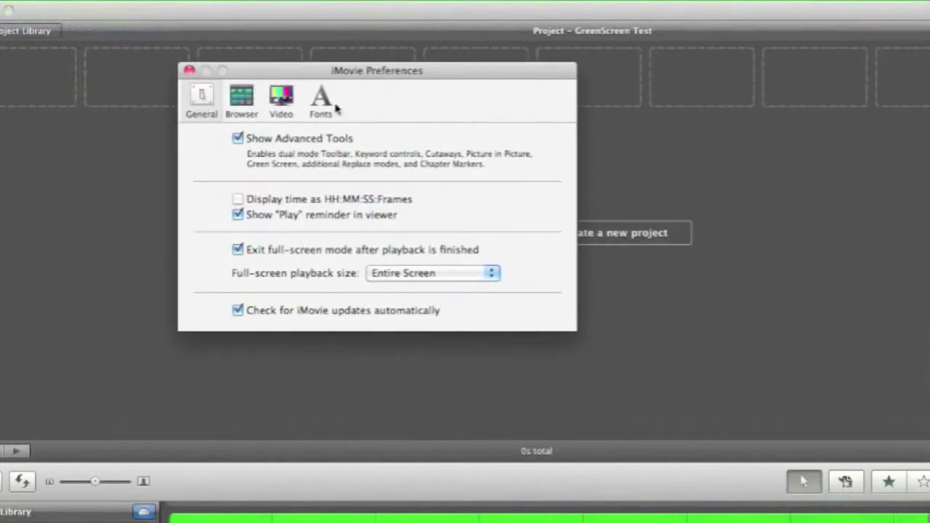
drag(297, 84, 756, 98)
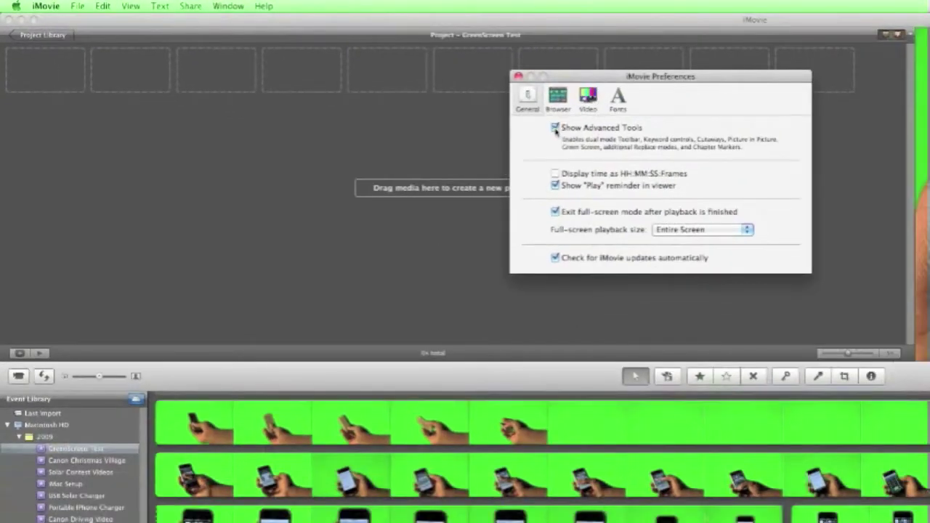
click(555, 128)
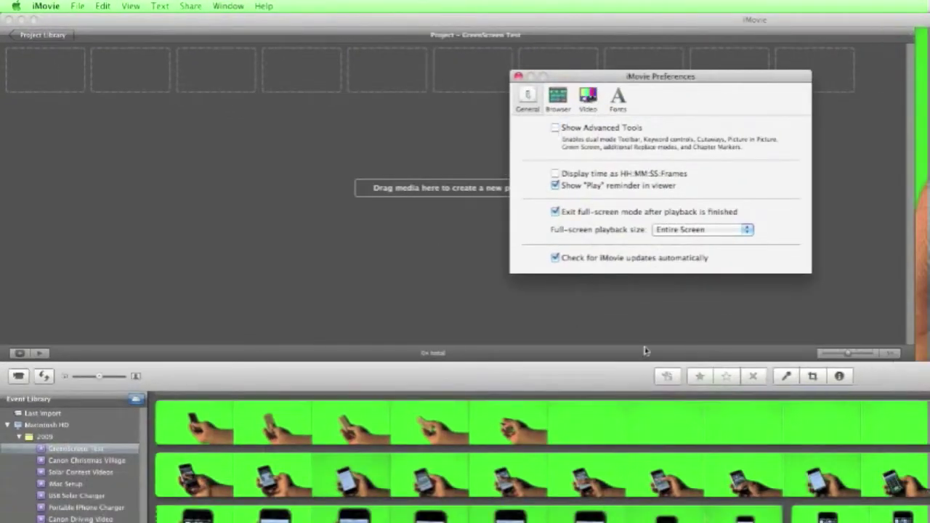
click(554, 128)
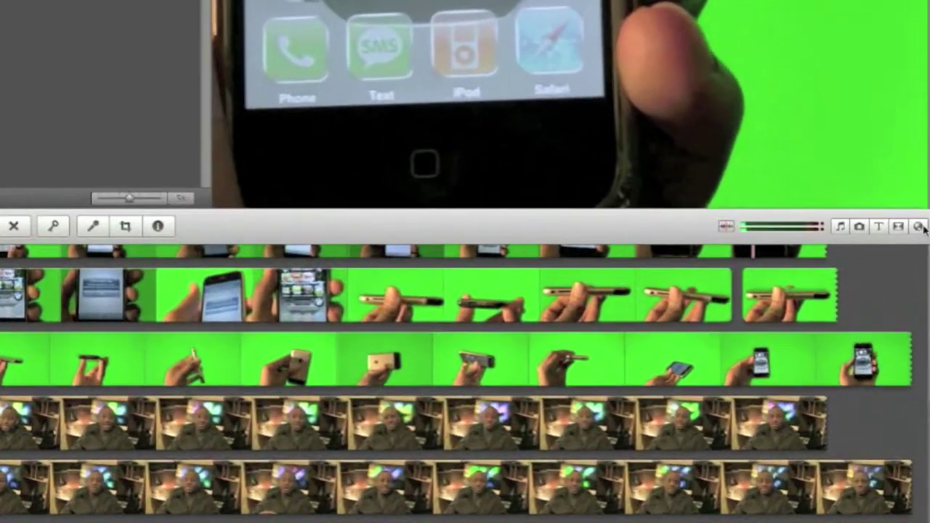
Step: Show the Maps and Backgrounds browser with its globes, maps and backdrops
click(917, 226)
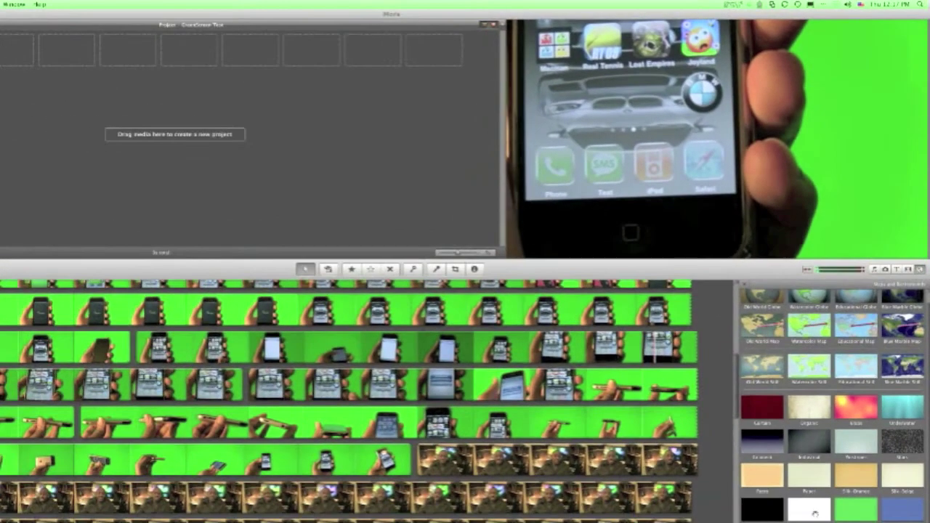
Step: Add the White background clip to the project and change its duration from 4.0s to 30 seconds
drag(814, 513, 106, 129)
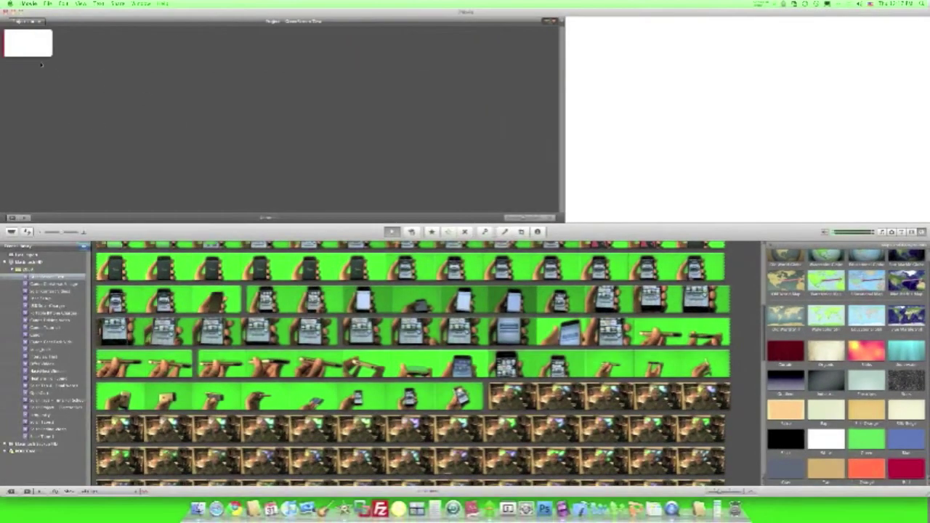
double_click(32, 43)
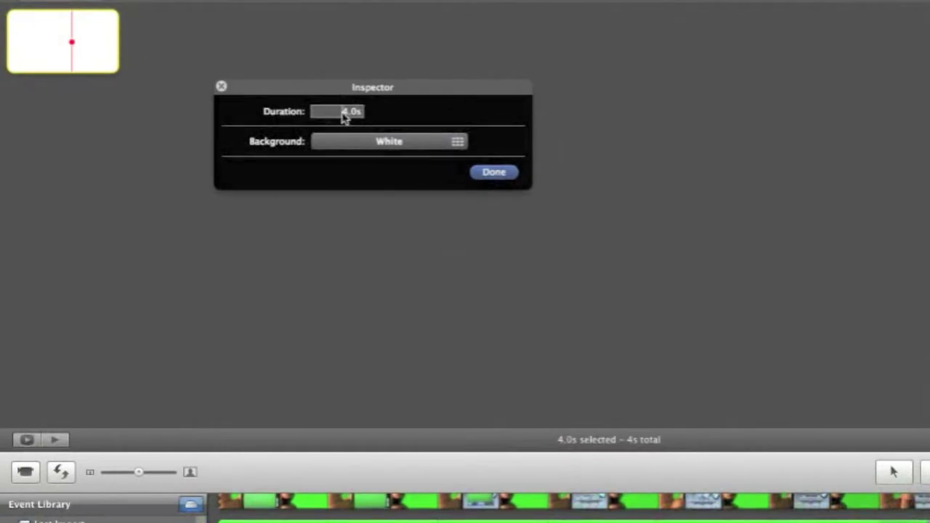
drag(344, 116, 363, 116)
text(30)
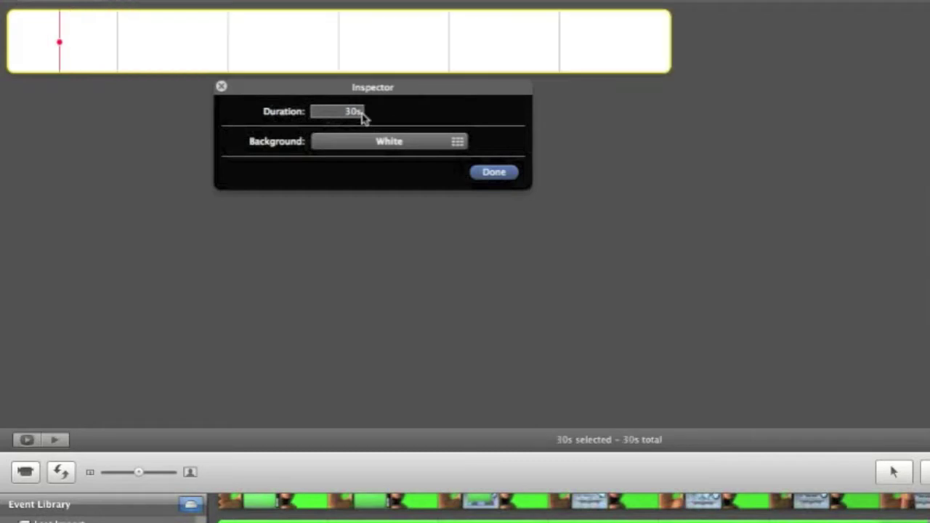
click(494, 171)
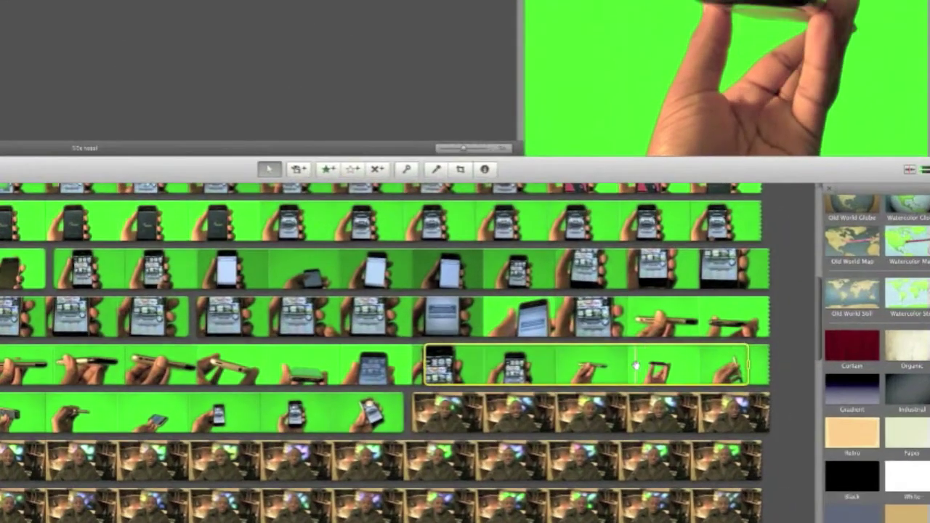
Step: Drop a green-screen phone clip onto the white background's start as a Green Screen overlay
drag(646, 363, 70, 91)
drag(24, 53, 41, 41)
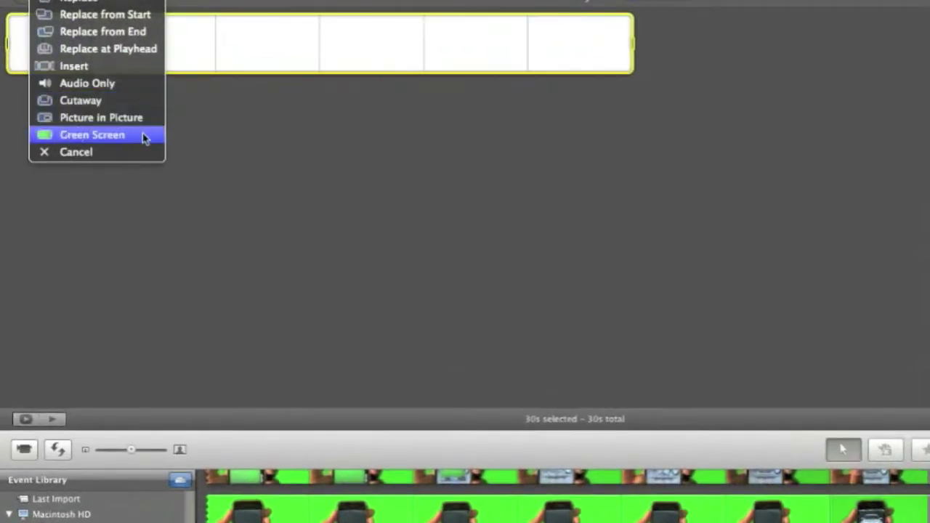
click(142, 136)
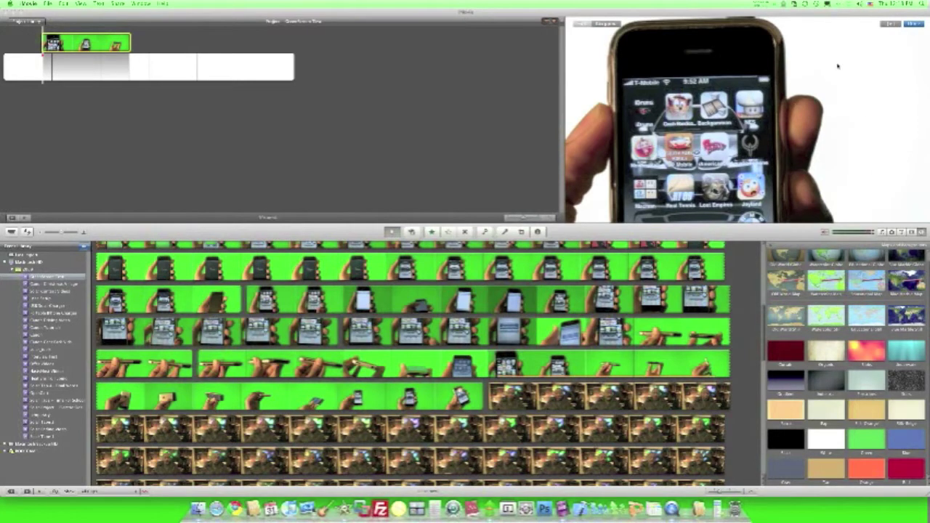
double_click(222, 69)
click(176, 88)
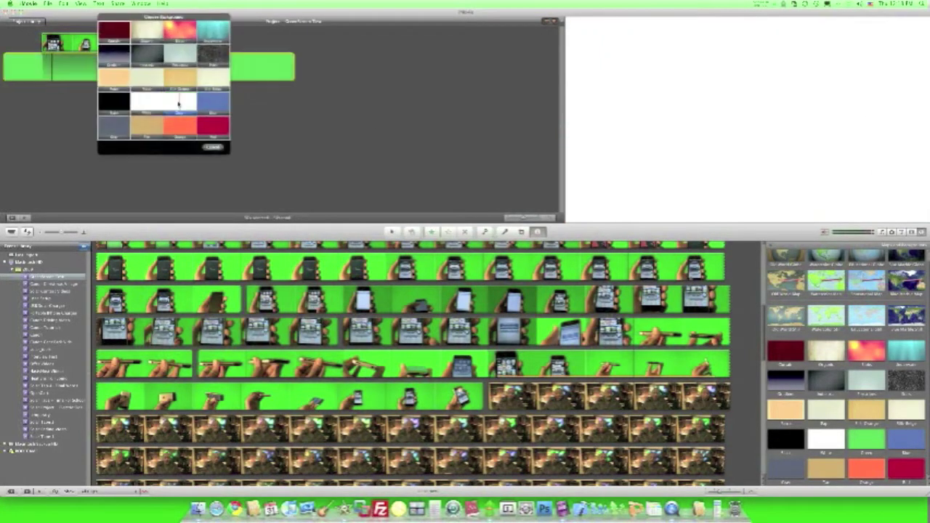
click(178, 86)
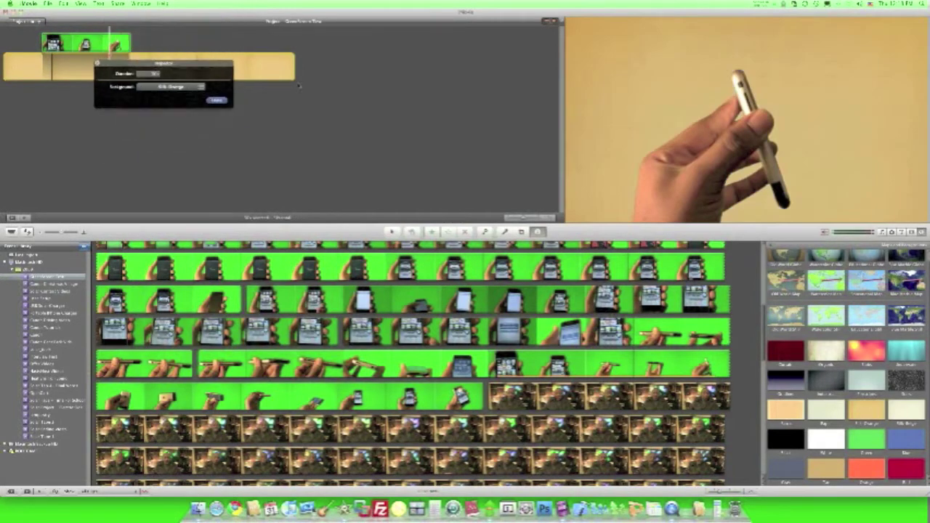
click(168, 88)
click(147, 105)
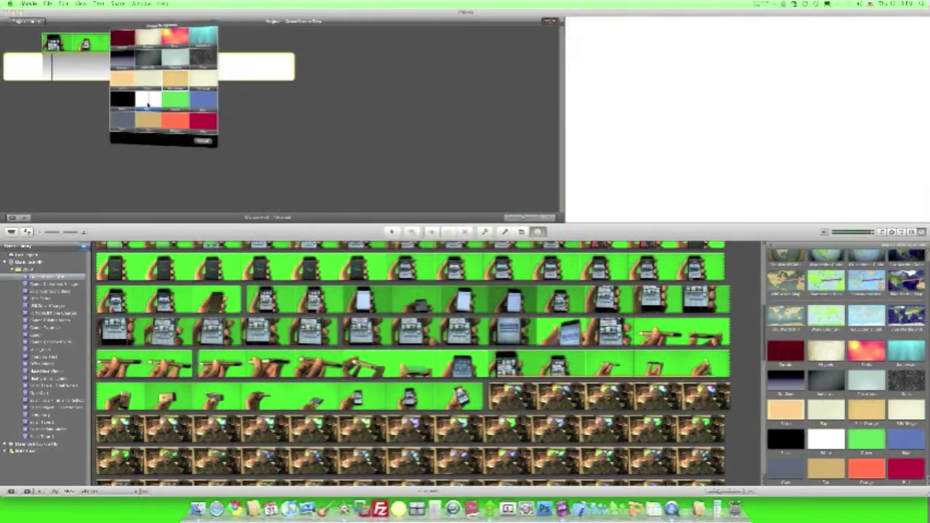
click(218, 101)
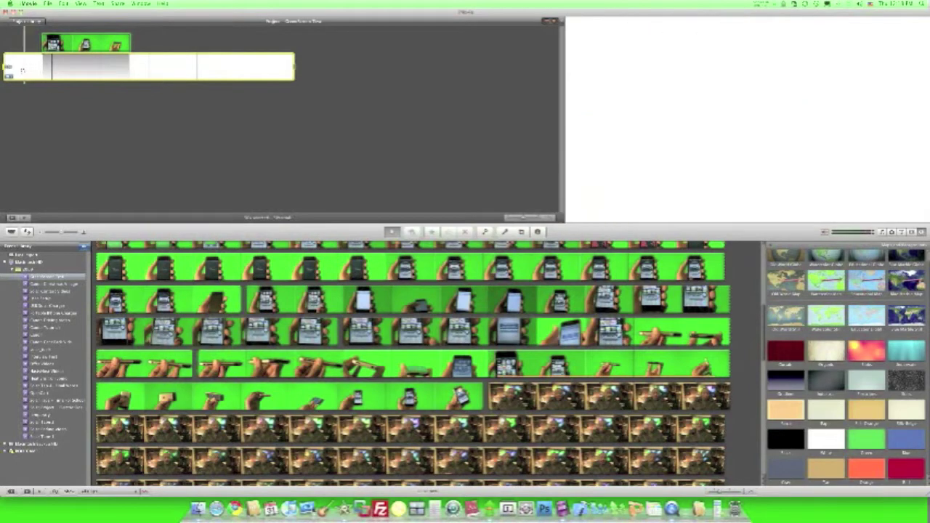
key(space)
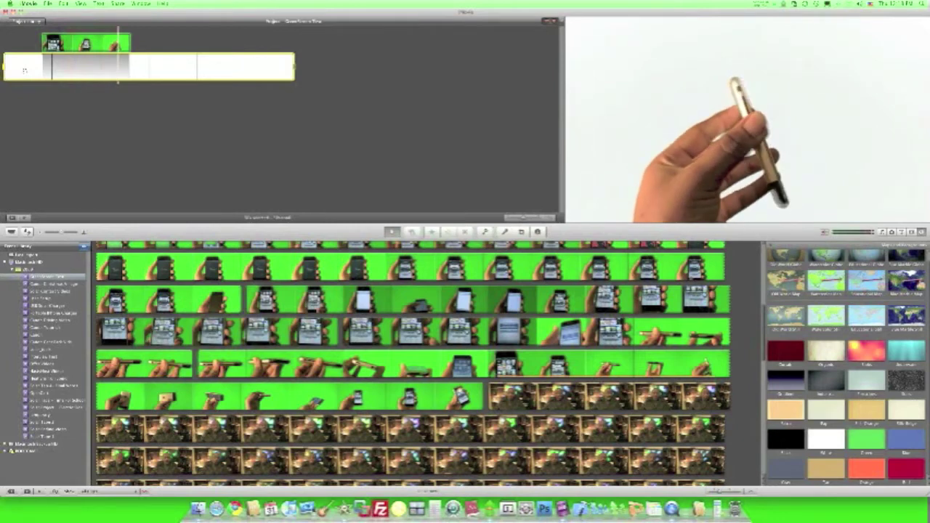
Step: Return to the project start, deselect the background, and open the green-screen clip's Clip Inspector
click(26, 70)
click(76, 122)
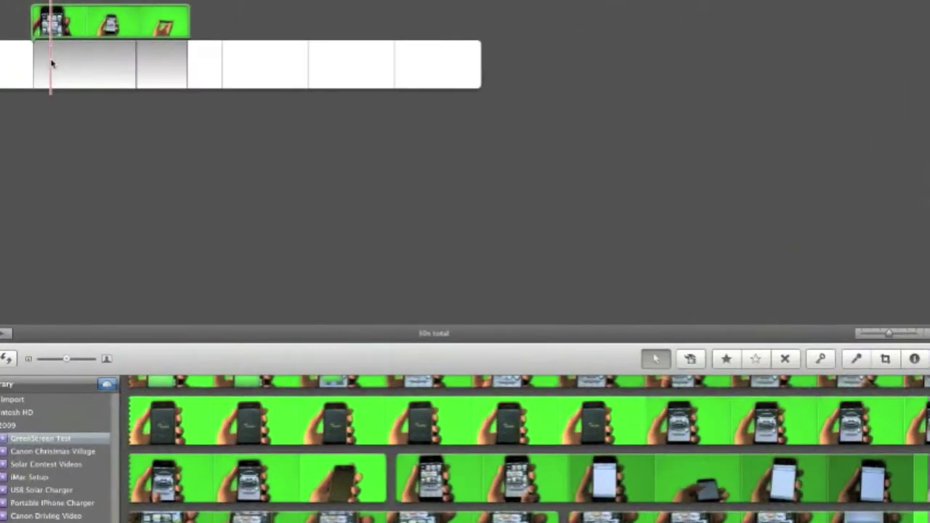
double_click(79, 29)
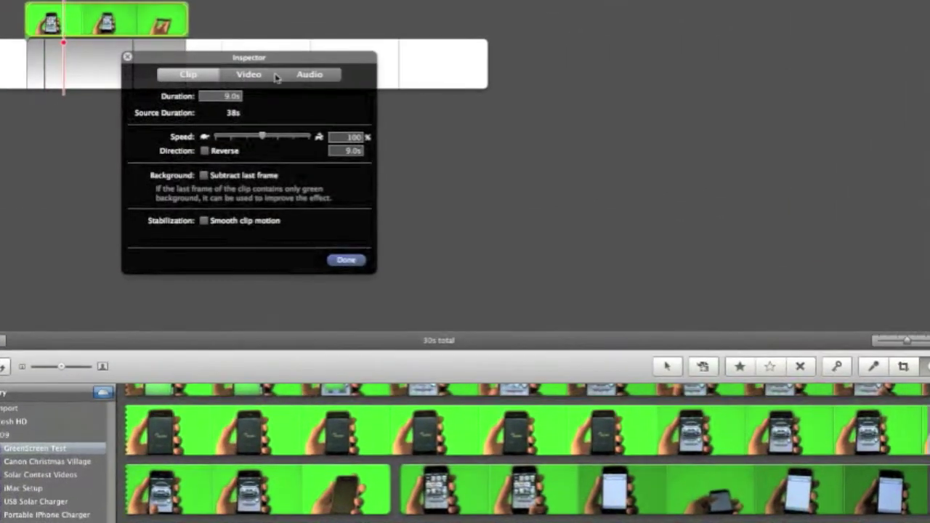
Step: Lower the green-screen phone clip's volume to 97% in the Audio inspector
click(303, 76)
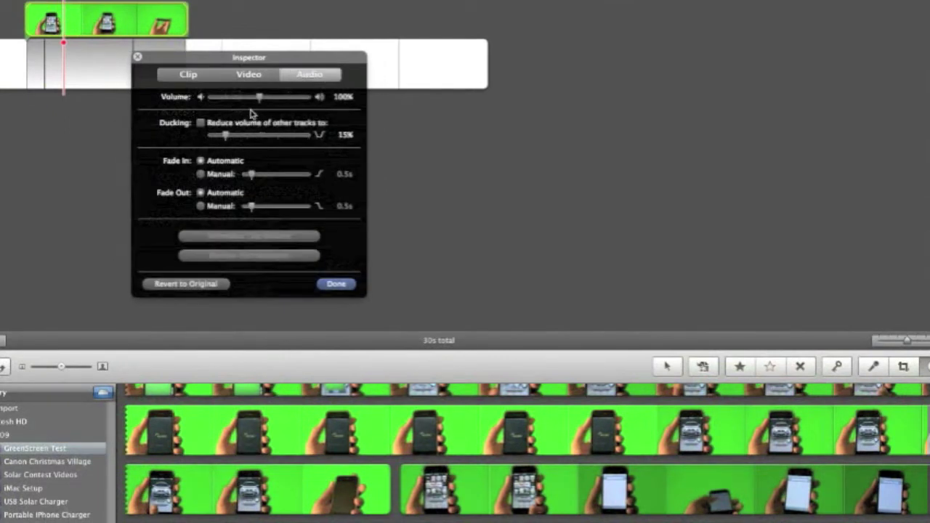
drag(259, 98, 206, 101)
click(336, 284)
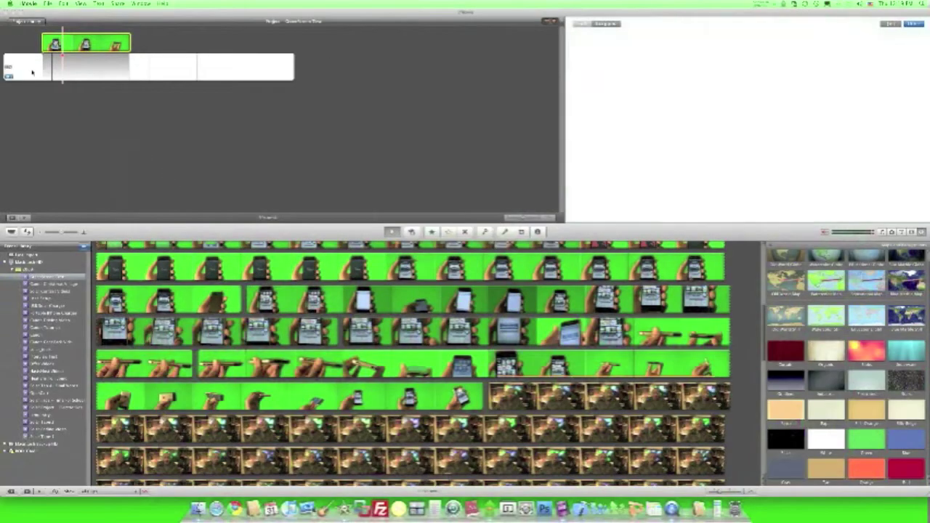
Step: Play the project from the white background clip to preview the keyed phone
click(33, 70)
key(space)
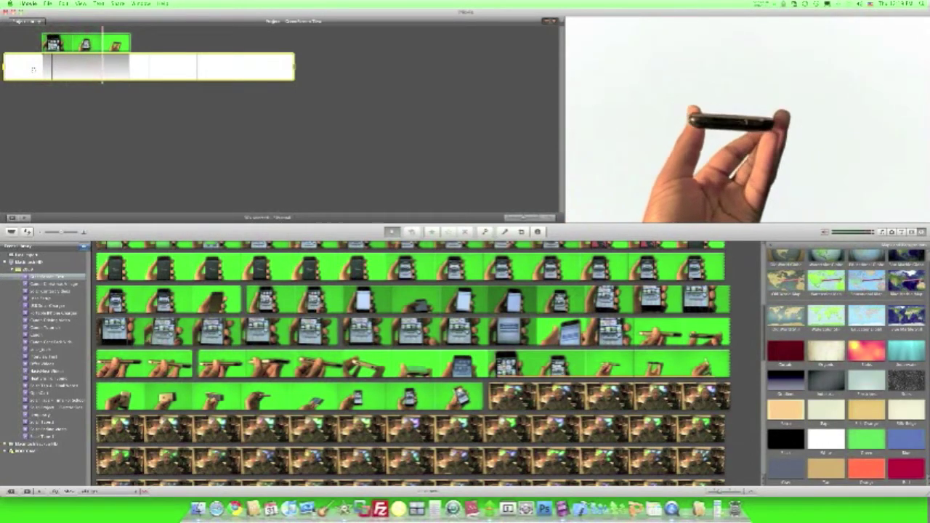
click(238, 120)
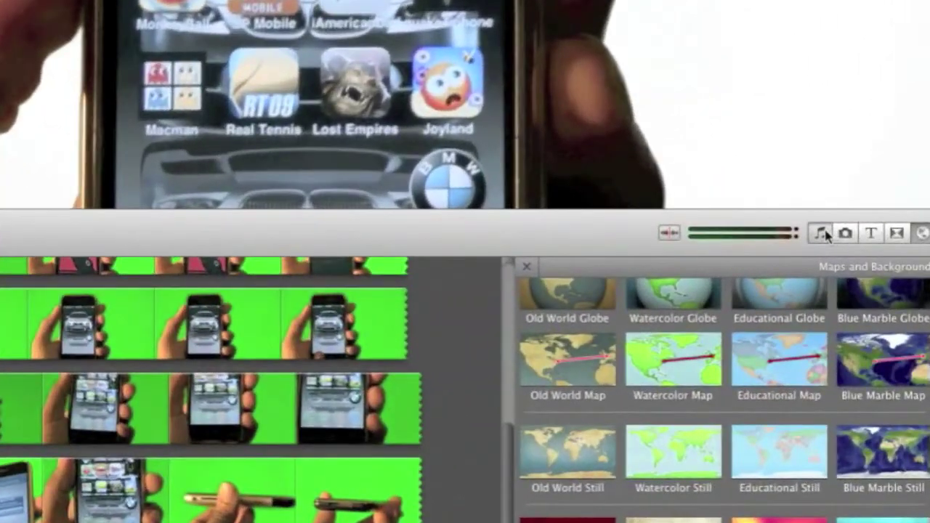
Step: Add the Pendulum.caf jingle as background music and play the project with it
click(839, 231)
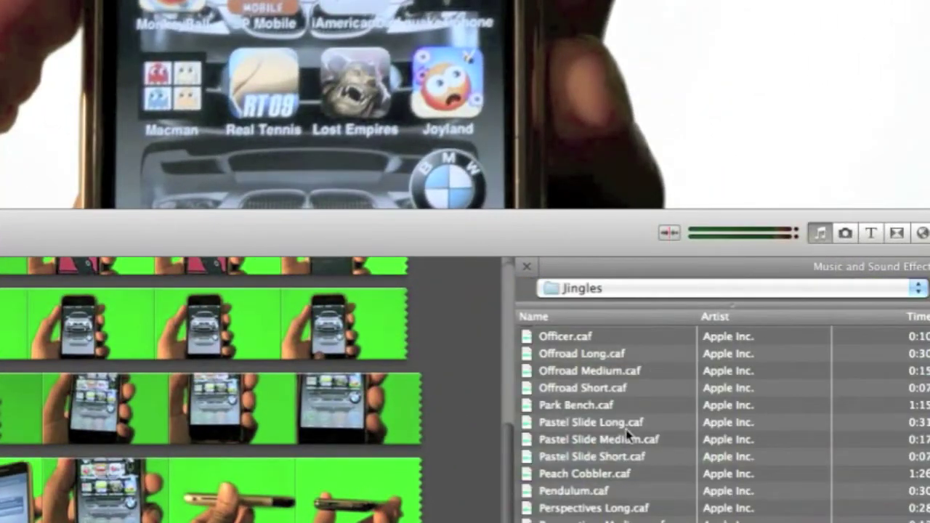
scroll(603, 436, down, 3)
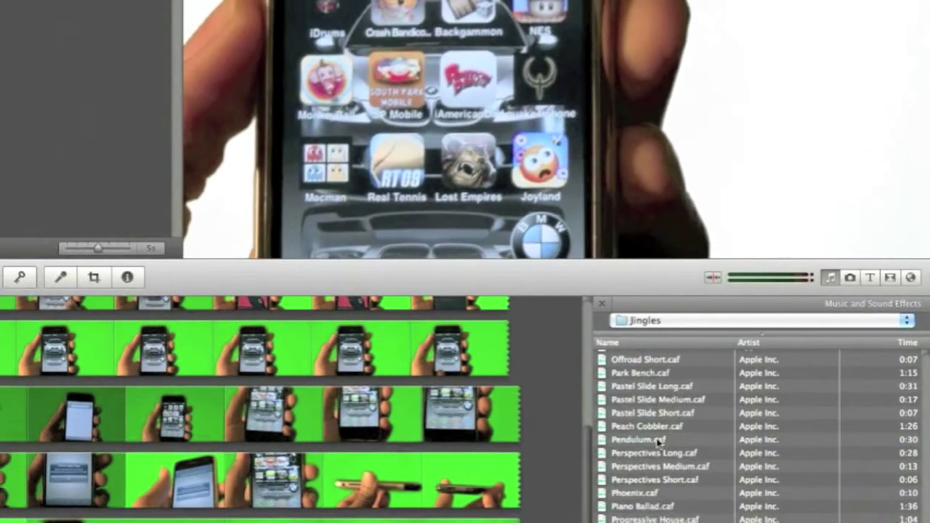
drag(592, 441, 208, 295)
drag(358, 326, 106, 199)
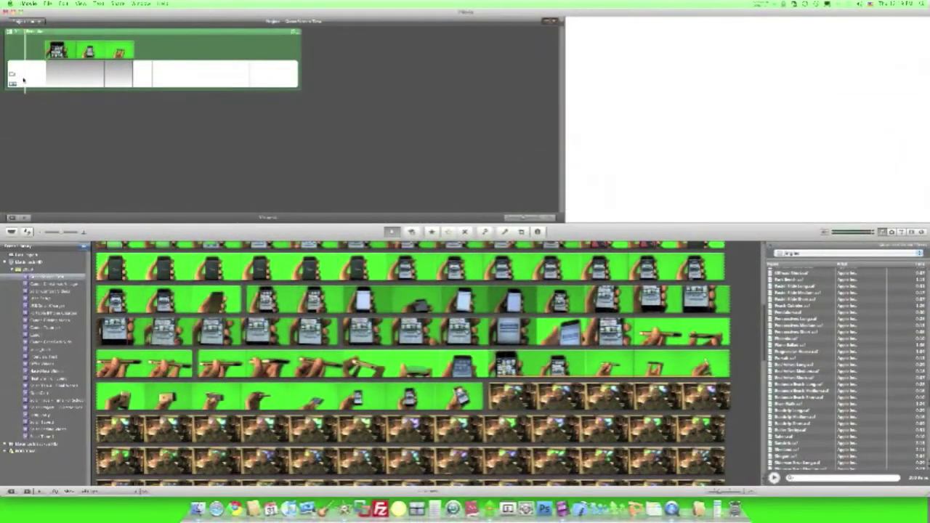
key(space)
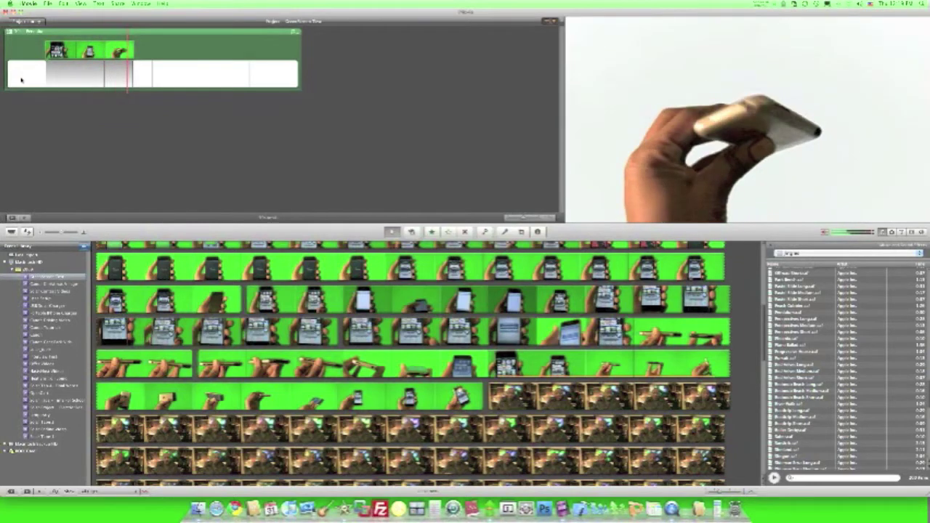
click(22, 80)
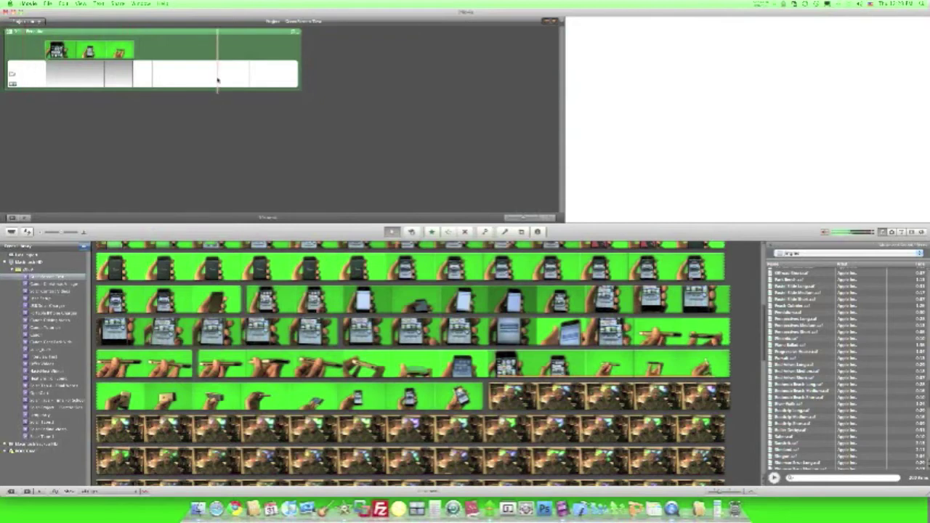
Step: Replace the project's clips with a Parthenon stretch from Canon Cent Park Vids, then reshow GreenScreen Test
key(super+a)
key(Delete)
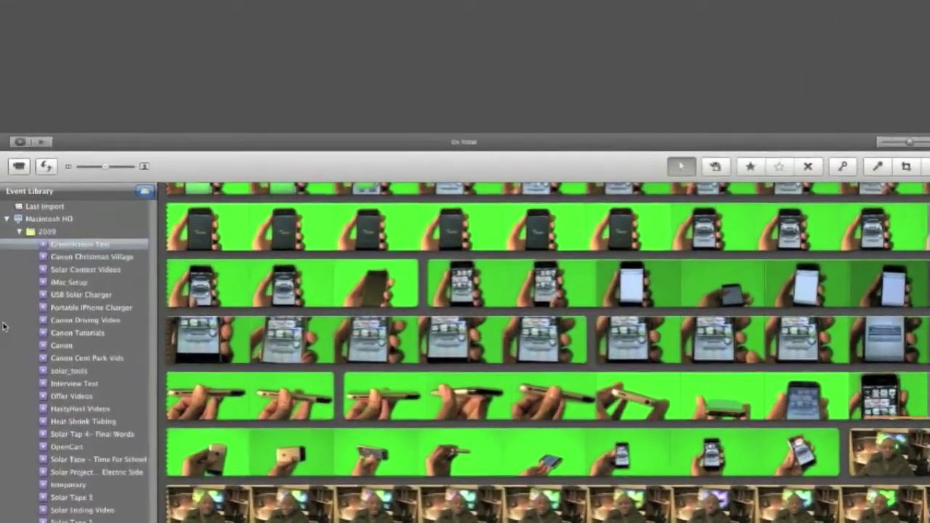
click(109, 358)
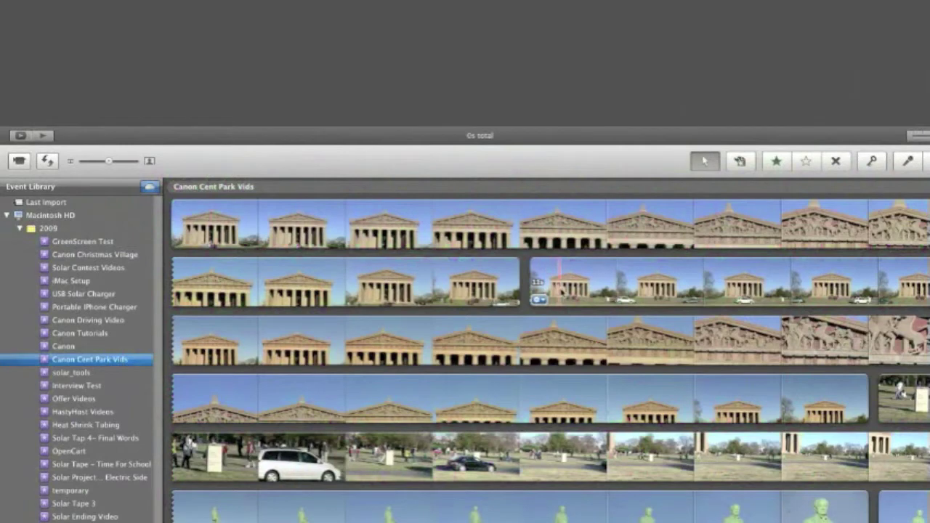
drag(554, 291, 926, 290)
drag(813, 285, 437, 95)
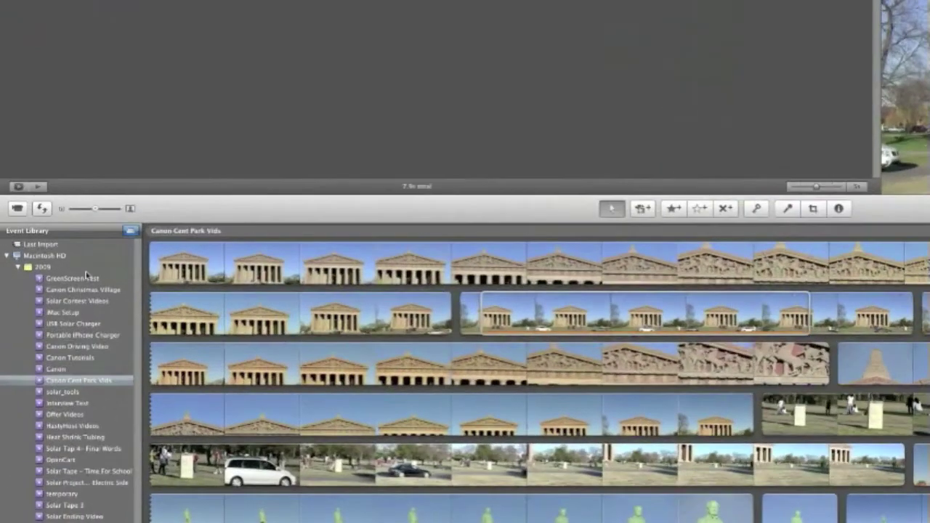
click(64, 276)
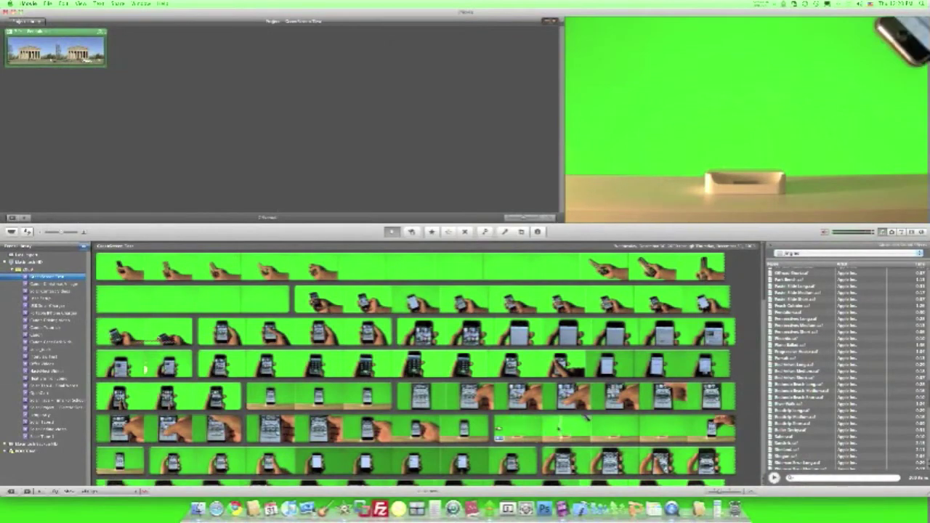
Step: Overlay a marked green-screen phone stretch on the Parthenon clip's start using Green Screen
drag(549, 428, 717, 429)
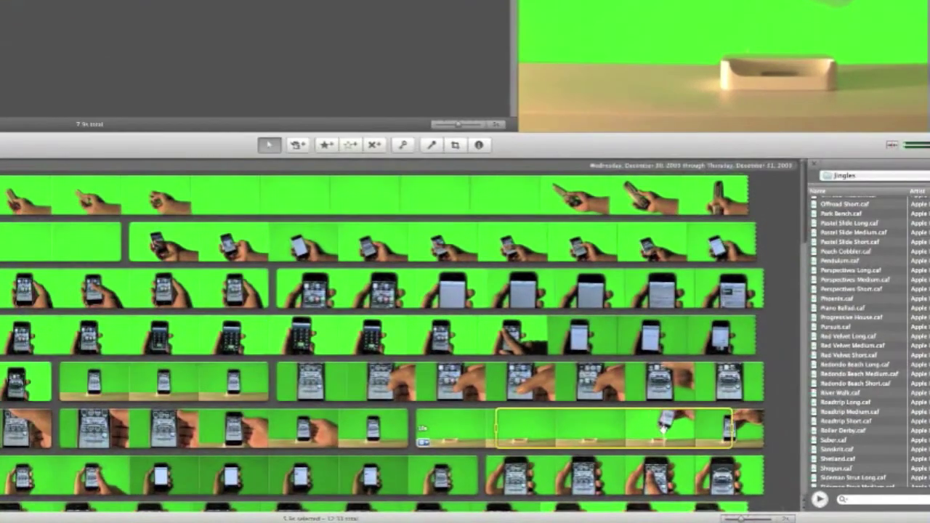
drag(639, 432, 0, 0)
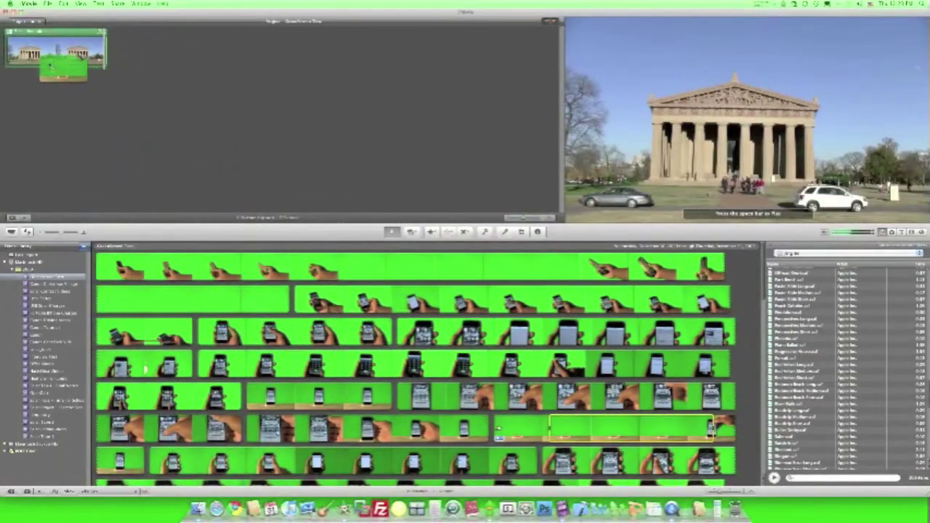
drag(49, 66, 20, 52)
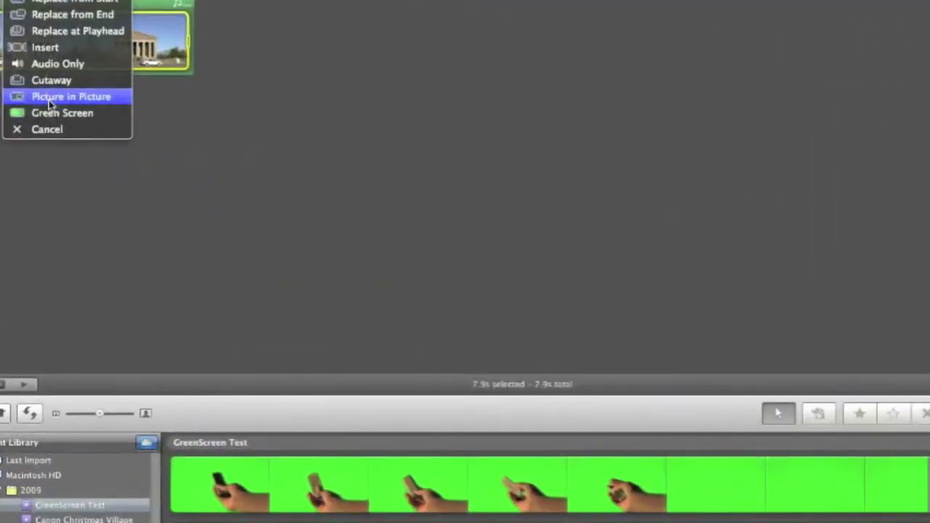
click(55, 110)
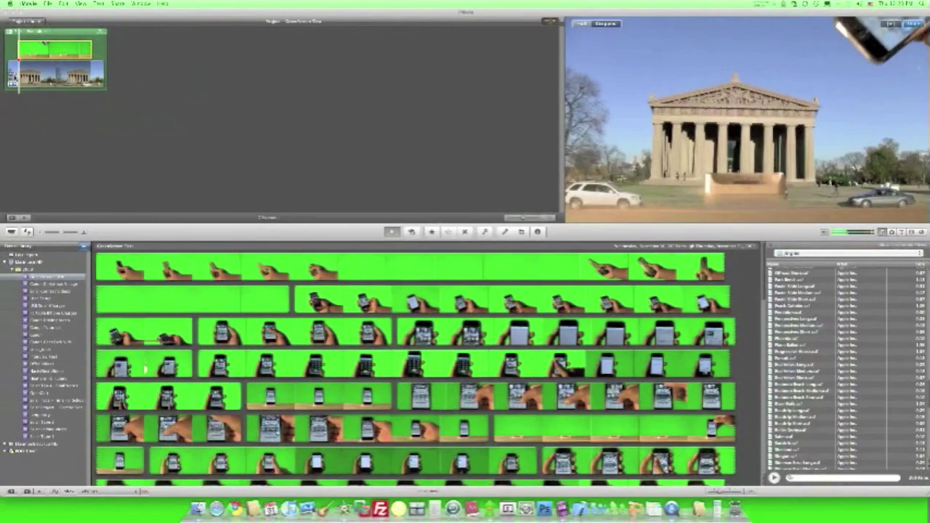
click(8, 68)
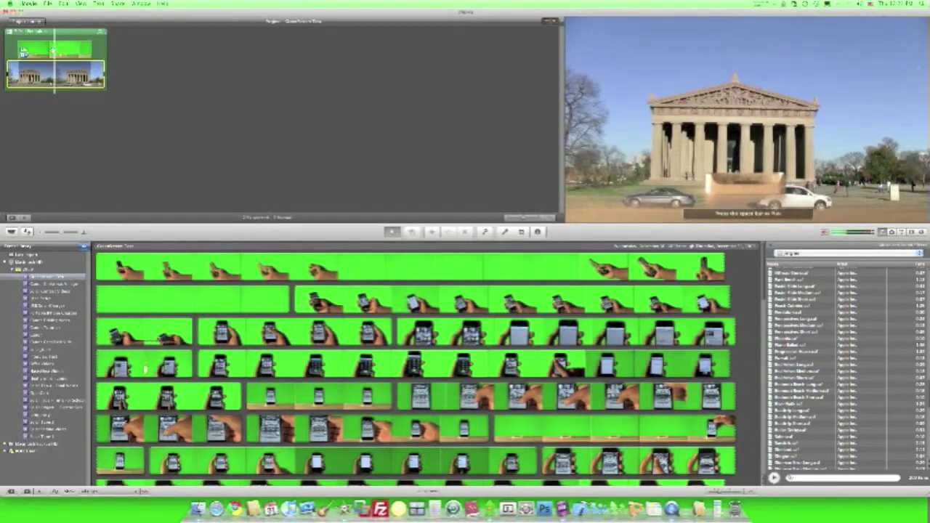
click(126, 51)
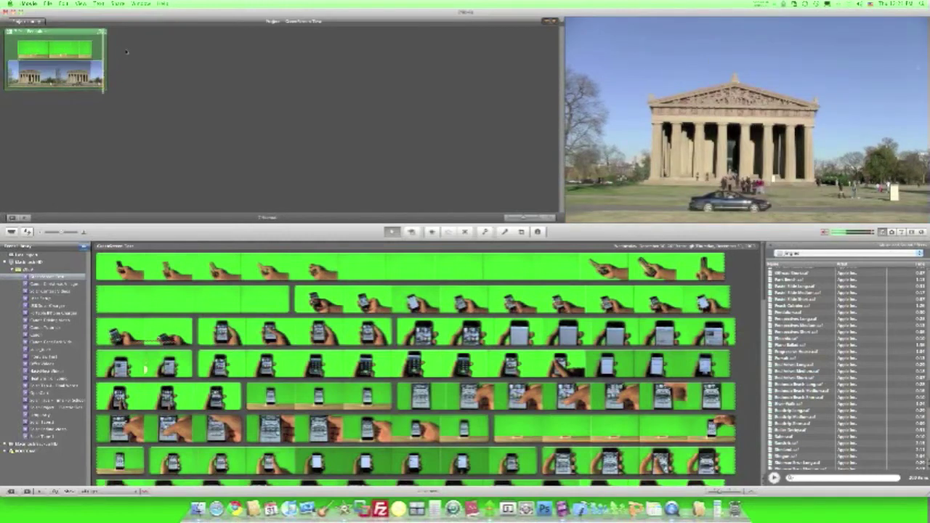